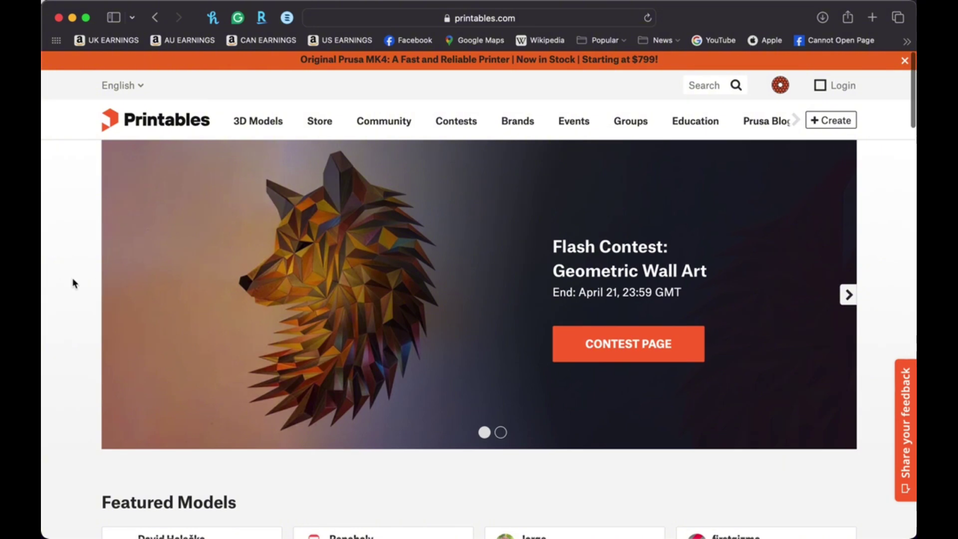
- Search Printables for 'collapsing sword' to list the matching 3D models
scroll(74, 283, "down", 15)
scroll(74, 284, "down", 15)
scroll(73, 282, "down", 10)
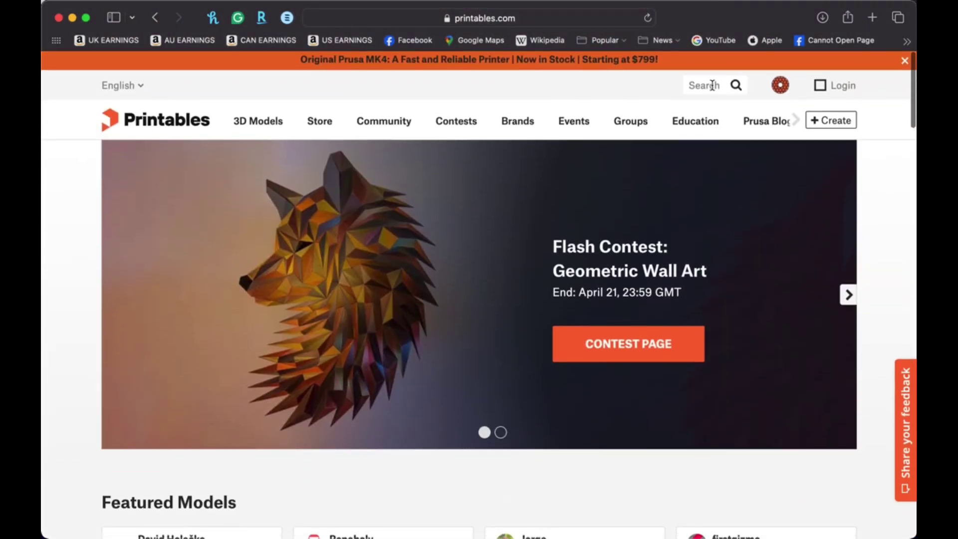
left_click(713, 86)
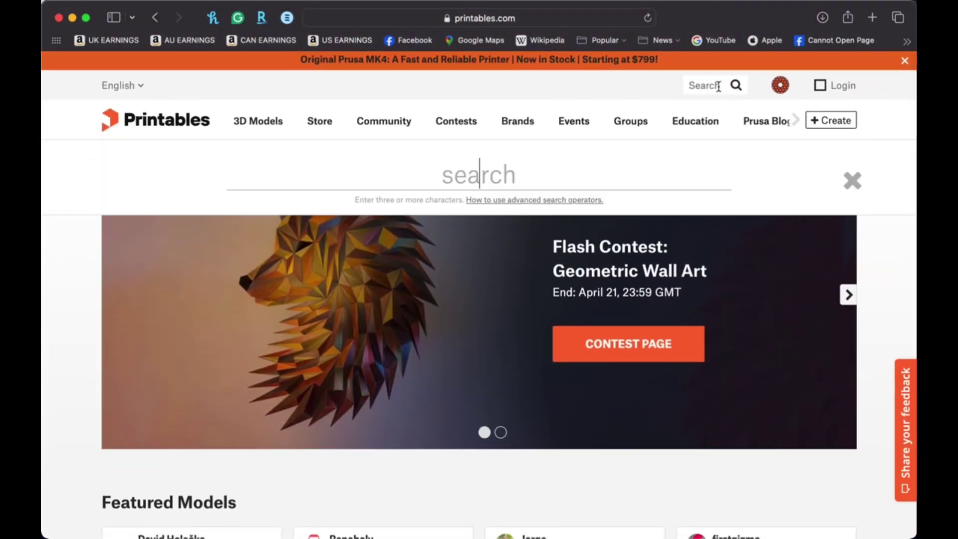
type("coll")
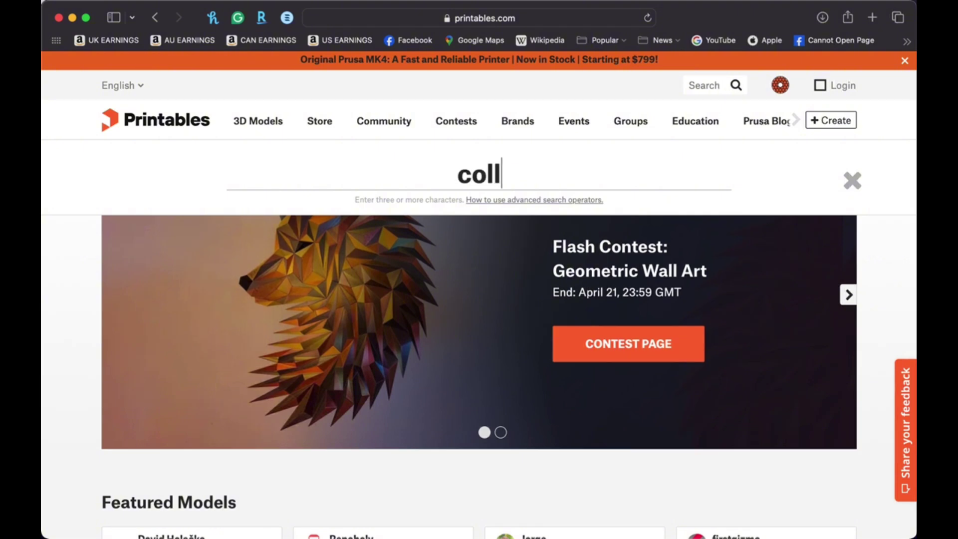
type("aps")
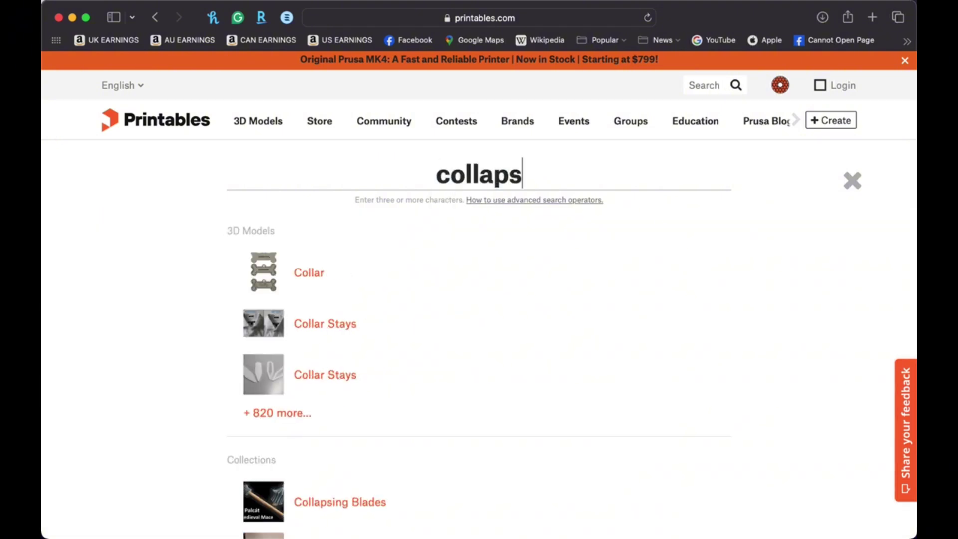
type("ing sword")
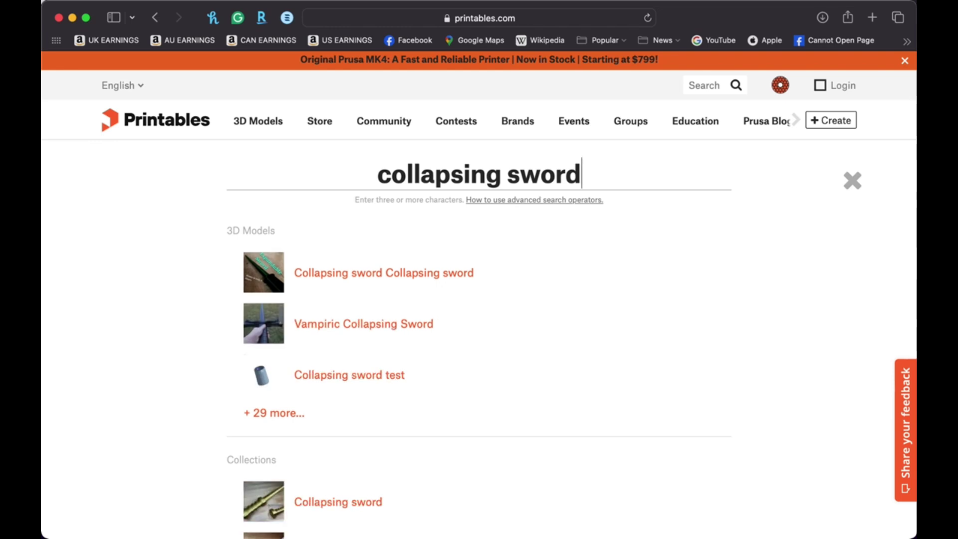
key("Return")
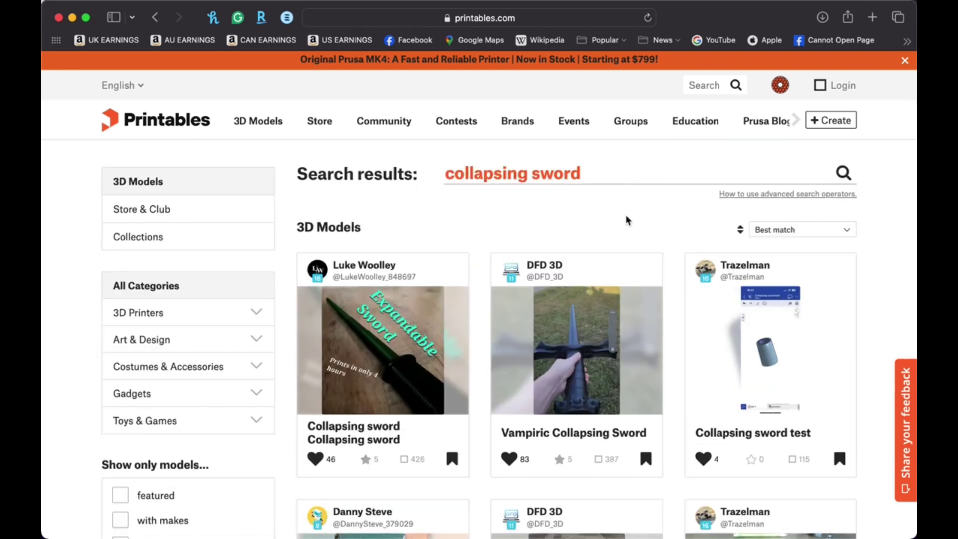
- Scroll down the collapsing sword results to reach the Collapsing Pirate Sword (Print In Place) card
scroll(563, 277, "down", 3)
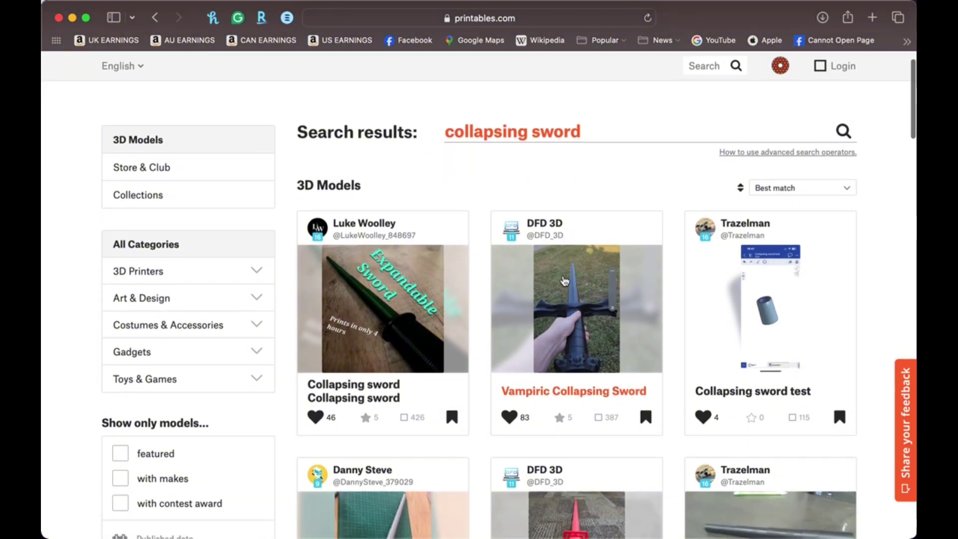
scroll(565, 280, "down", 12)
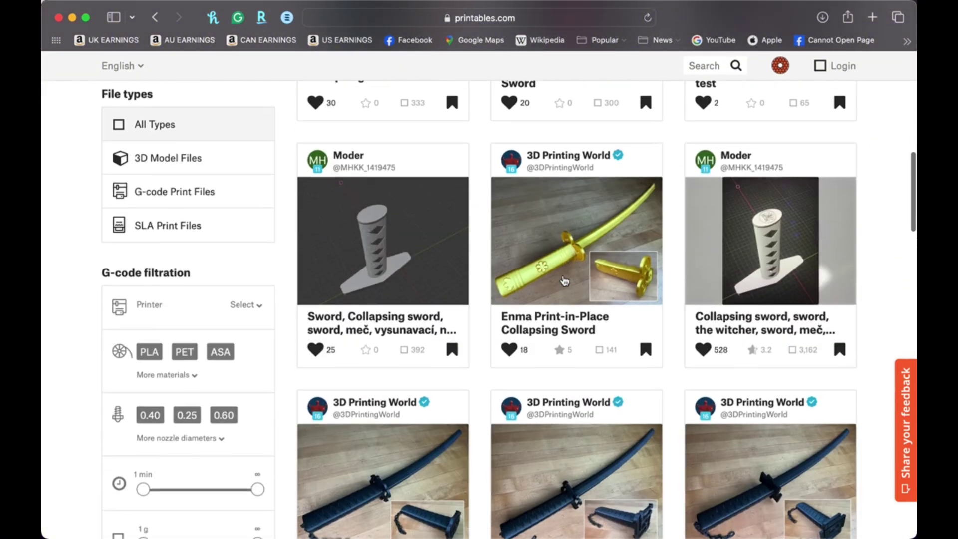
scroll(564, 280, "down", 7)
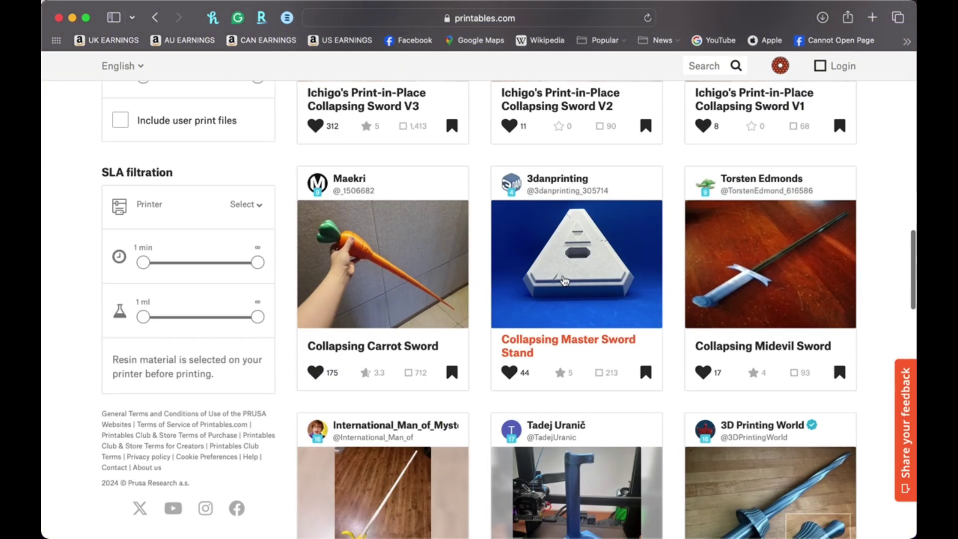
scroll(564, 281, "down", 2)
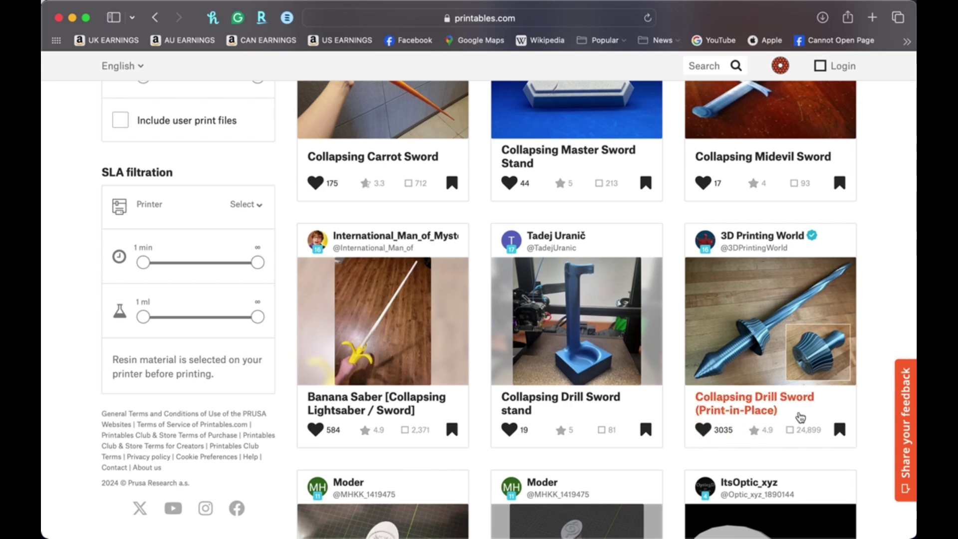
scroll(798, 419, "down", 4)
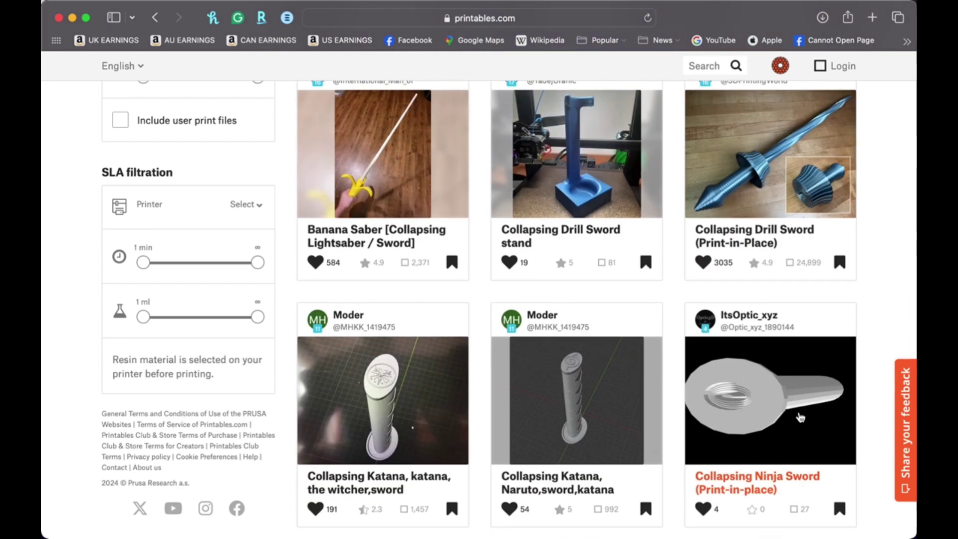
scroll(800, 418, "down", 1)
scroll(800, 418, "down", 2)
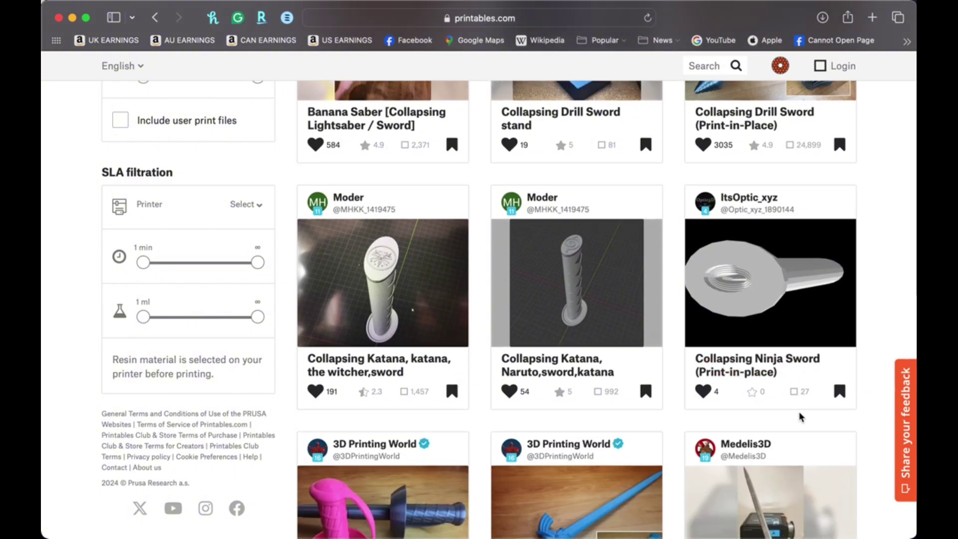
scroll(694, 422, "down", 4)
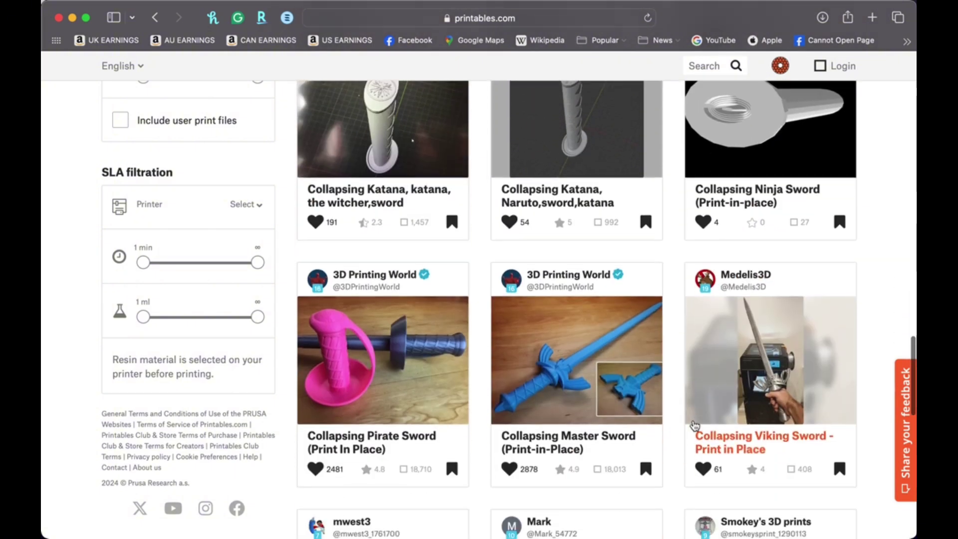
scroll(693, 425, "down", 1)
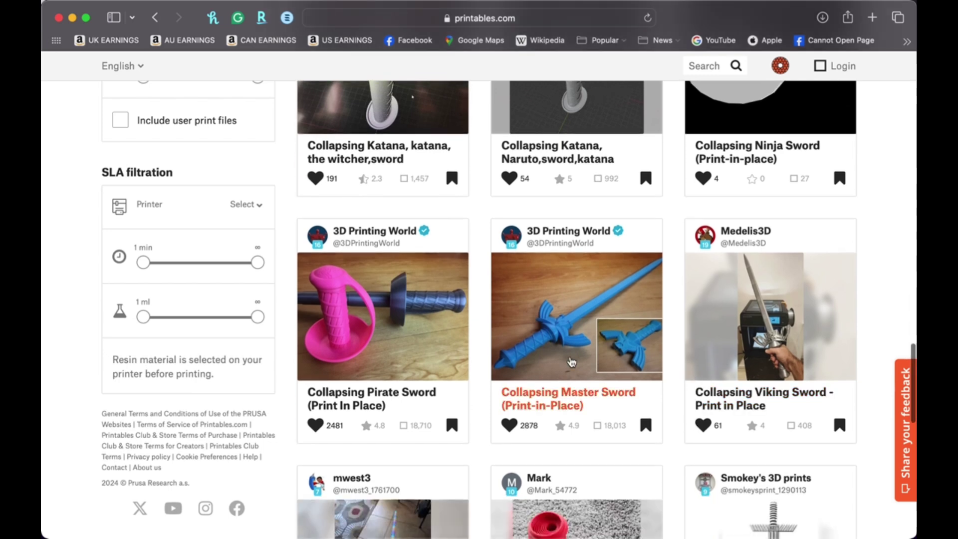
scroll(577, 411, "down", 2)
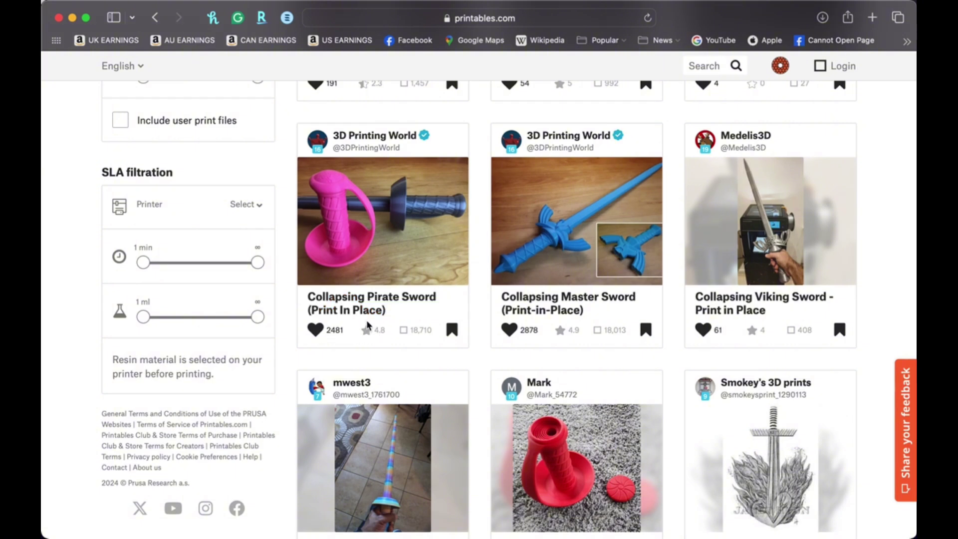
- Open the Collapsing Pirate Sword (Print In Place) page and show its Makes & Comments
left_click(363, 228)
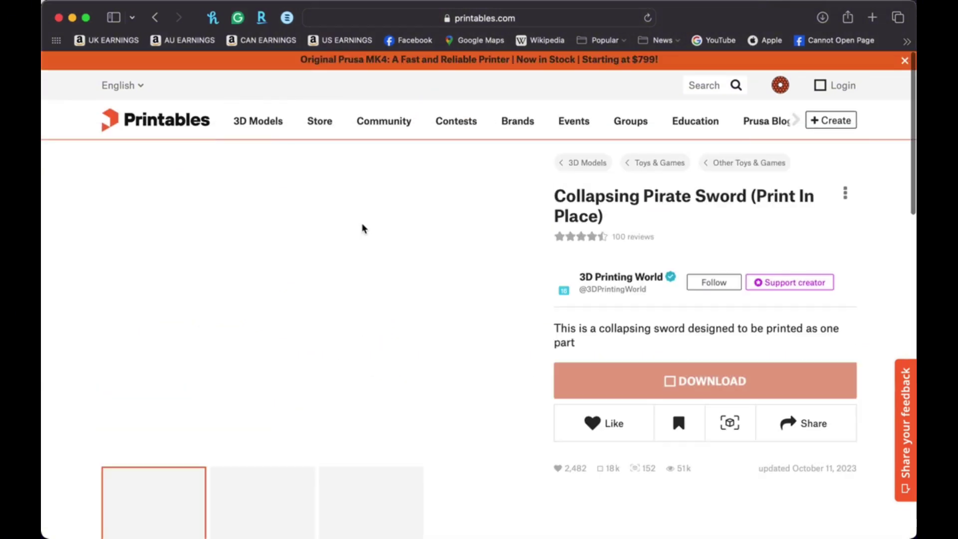
scroll(356, 306, "down", 5)
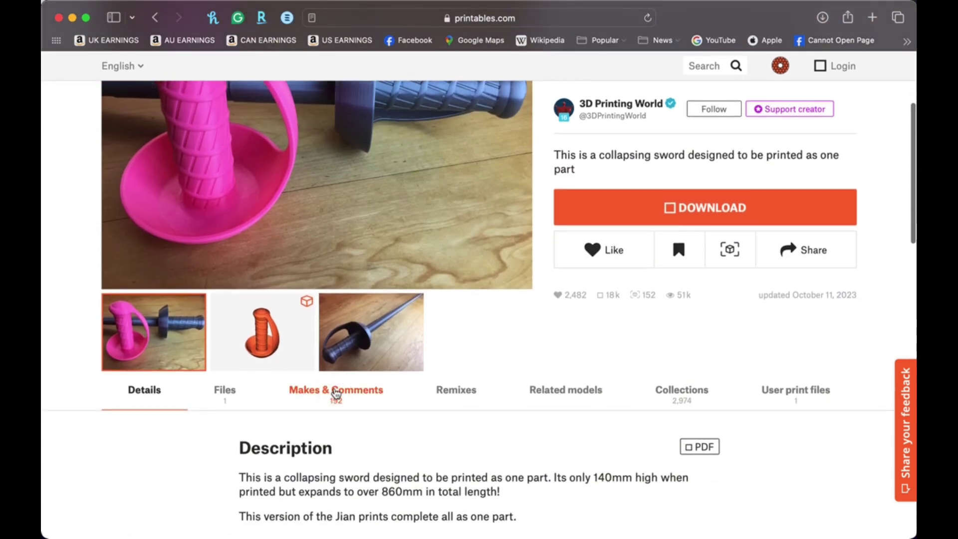
left_click(336, 392)
- Scroll through the 152 makers' print reports, then start back up the page
scroll(504, 316, "down", 5)
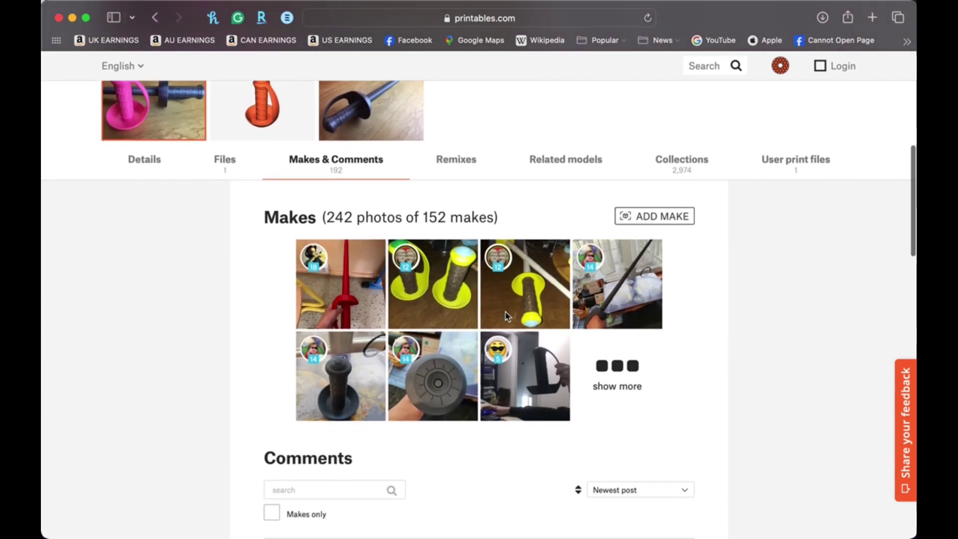
scroll(506, 315, "down", 6)
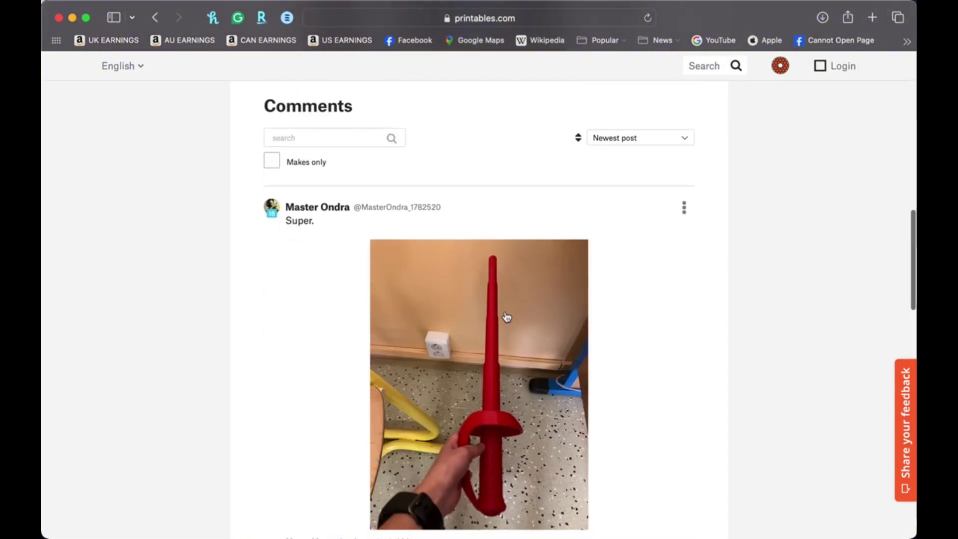
scroll(507, 317, "down", 10)
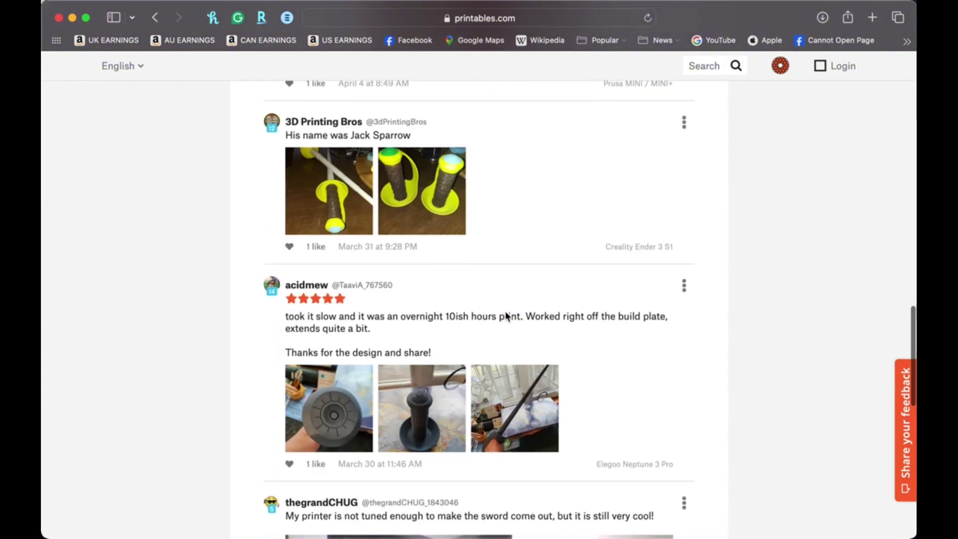
scroll(507, 317, "down", 1)
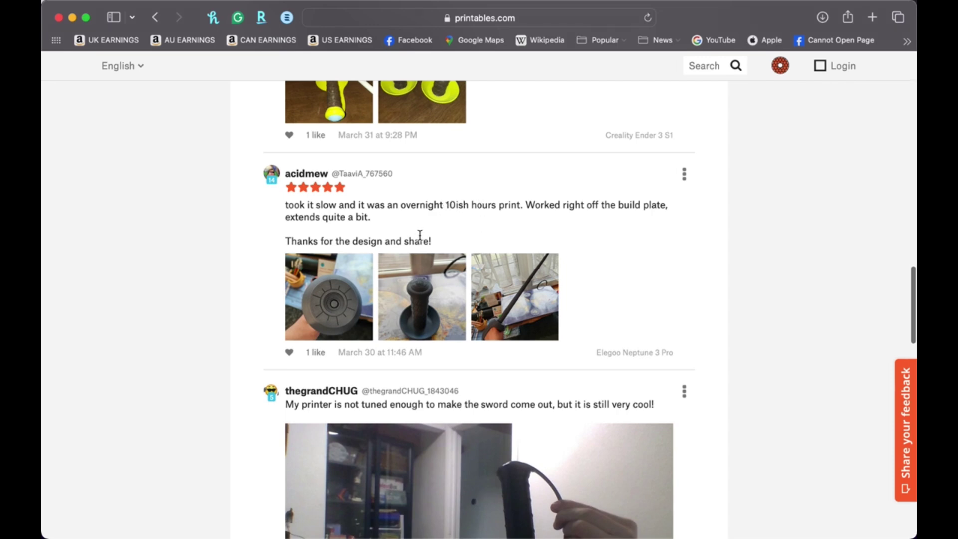
scroll(420, 235, "down", 4)
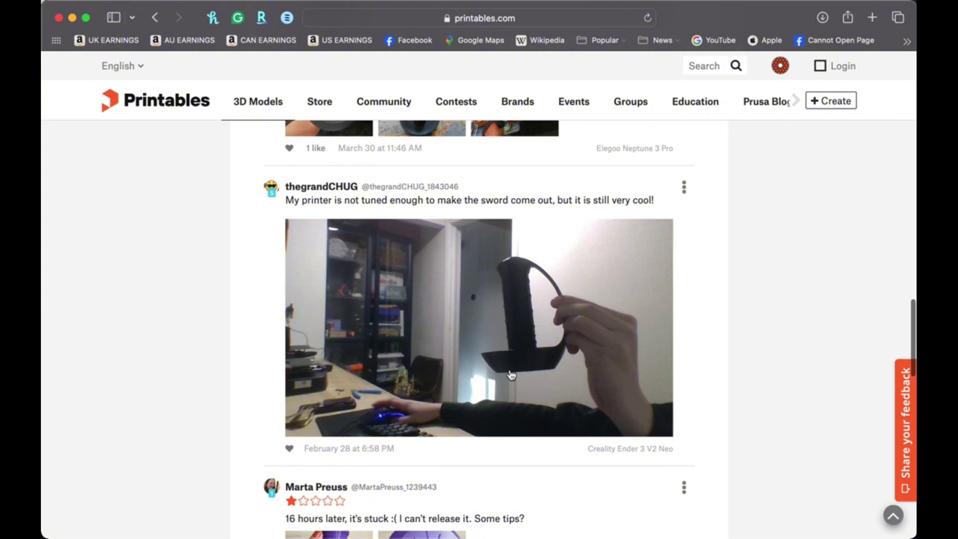
scroll(512, 375, "down", 5)
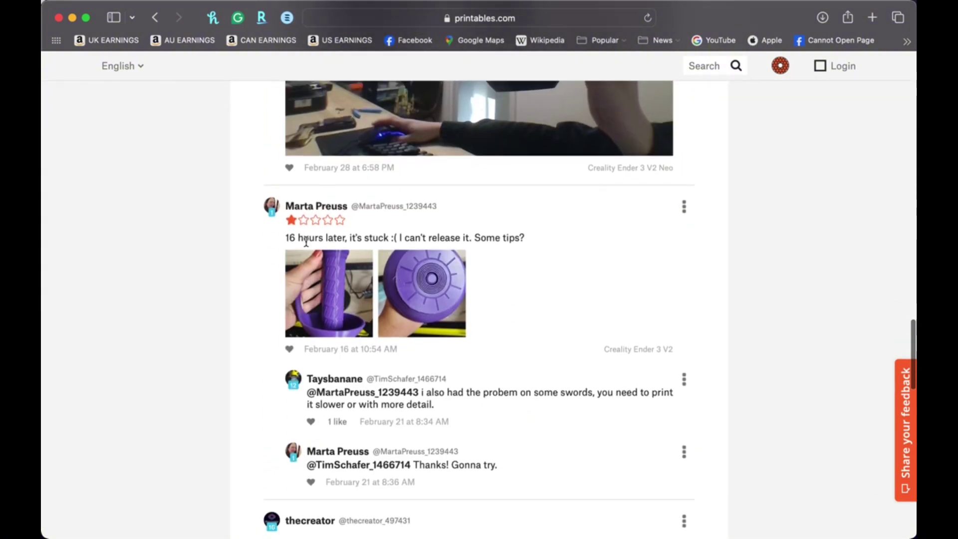
scroll(464, 365, "down", 1)
scroll(464, 368, "down", 2)
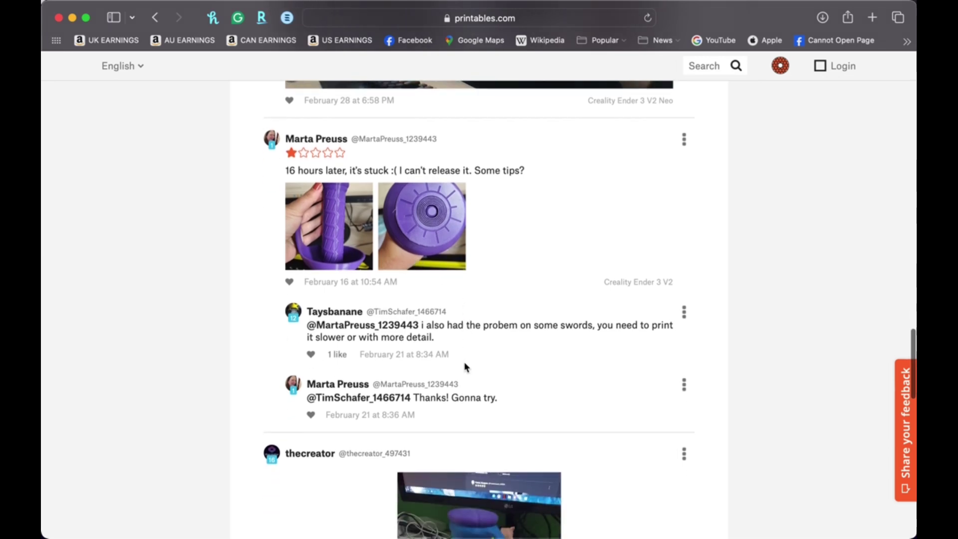
scroll(439, 391, "down", 5)
scroll(443, 391, "down", 10)
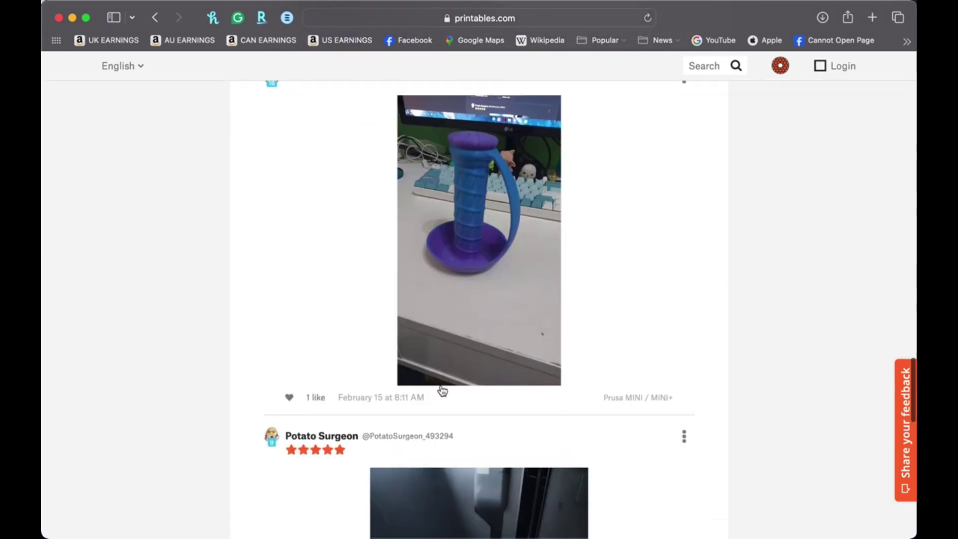
scroll(451, 421, "down", 12)
scroll(452, 422, "down", 6)
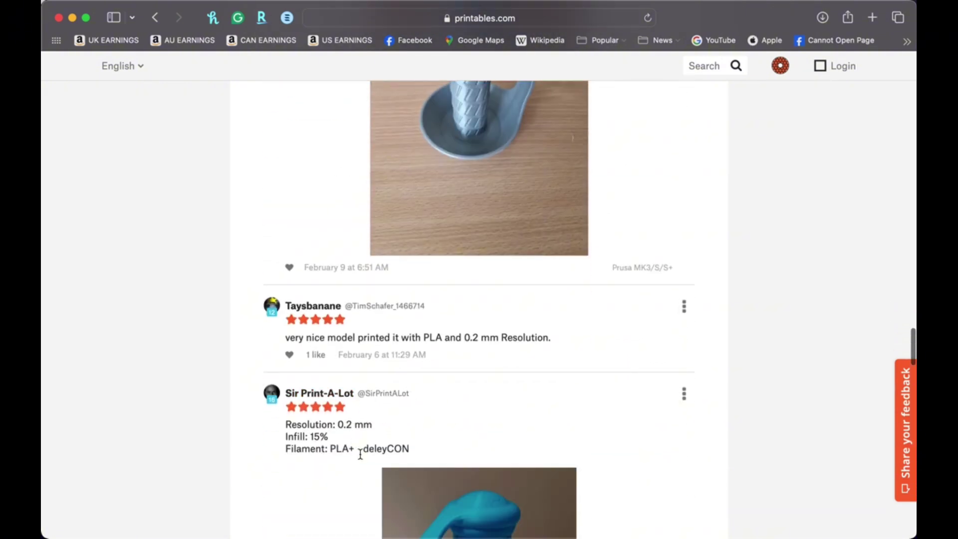
scroll(360, 453, "down", 1)
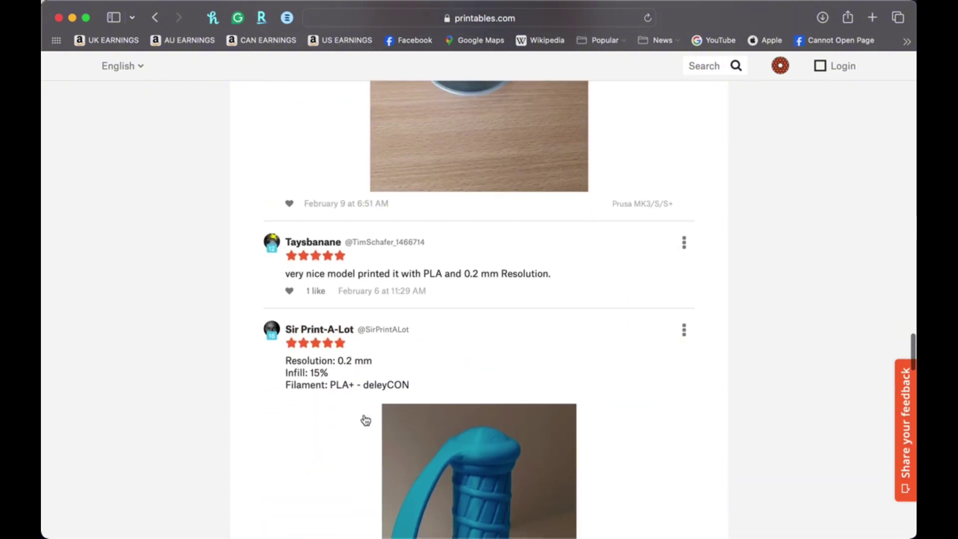
scroll(412, 359, "up", 20)
- Download the 5 MB collapsing-pirate-sword.stl from the model's Files tab
scroll(412, 360, "down", 3)
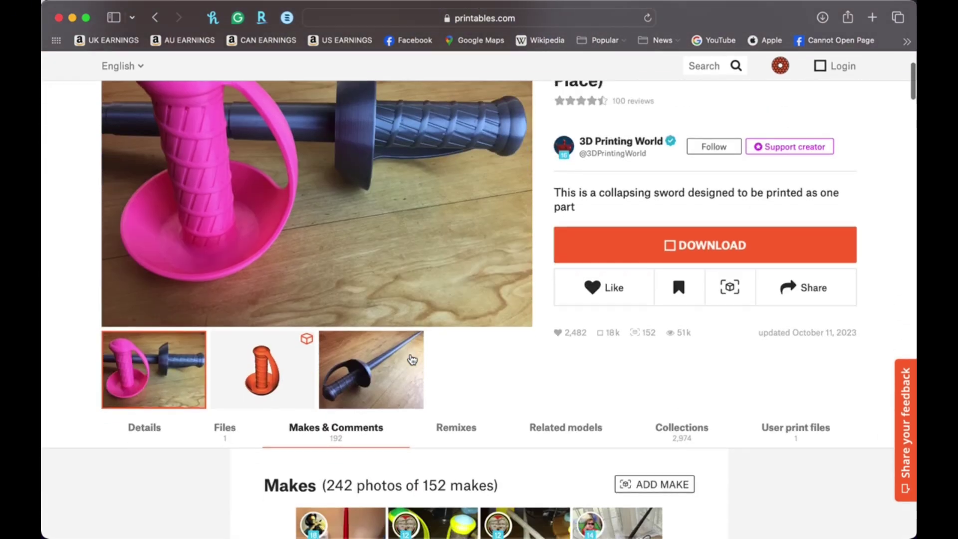
scroll(412, 359, "up", 2)
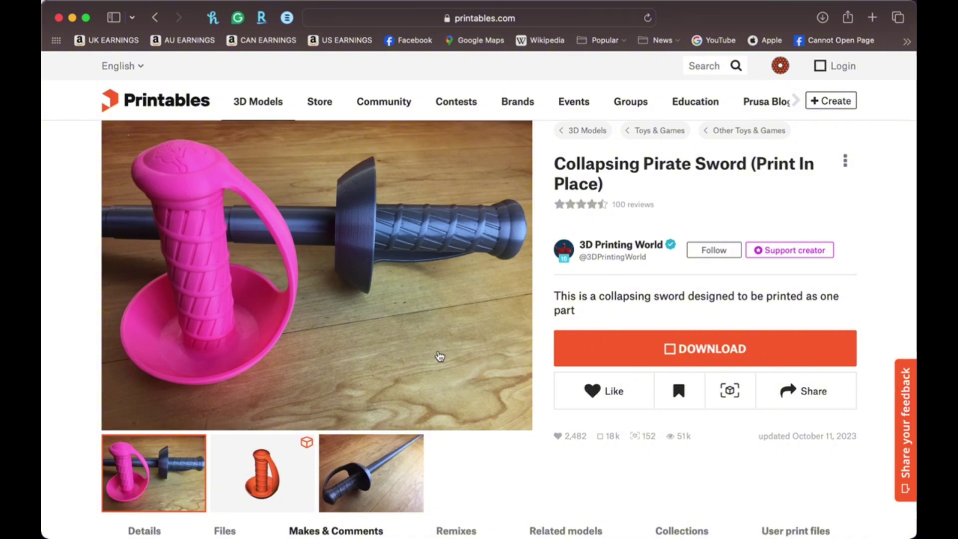
left_click(718, 360)
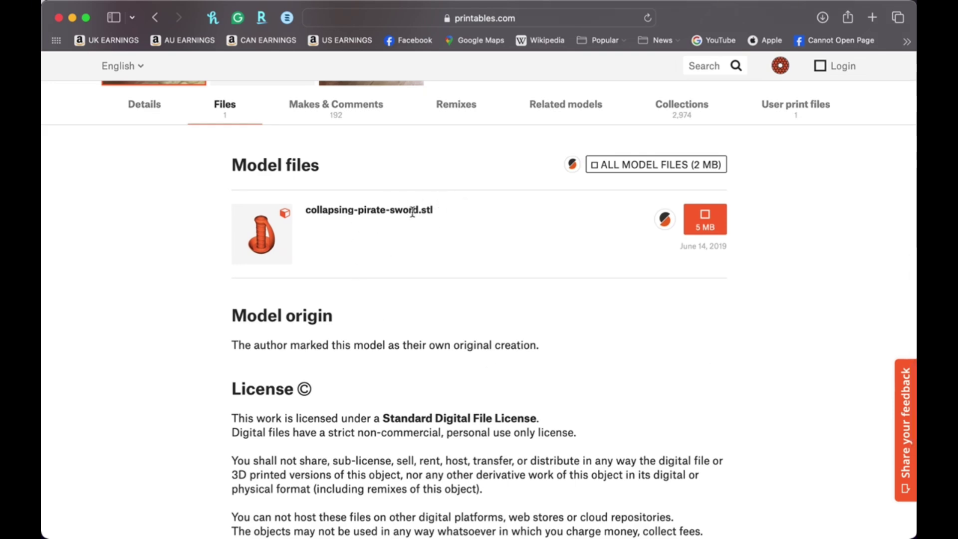
left_click(717, 229)
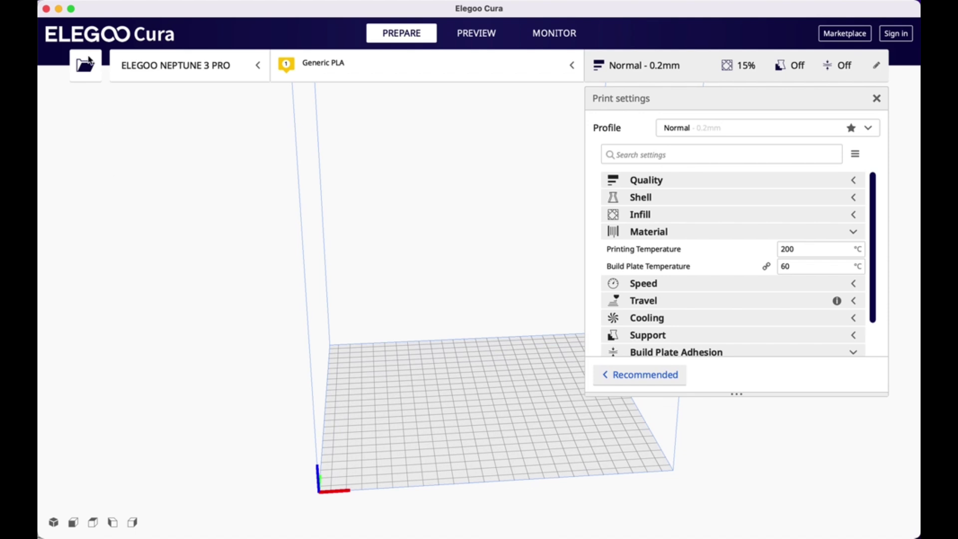
- Open collapsing-pirate-sword.stl from Downloads onto the Neptune 3 Pro build plate
left_click(146, 0)
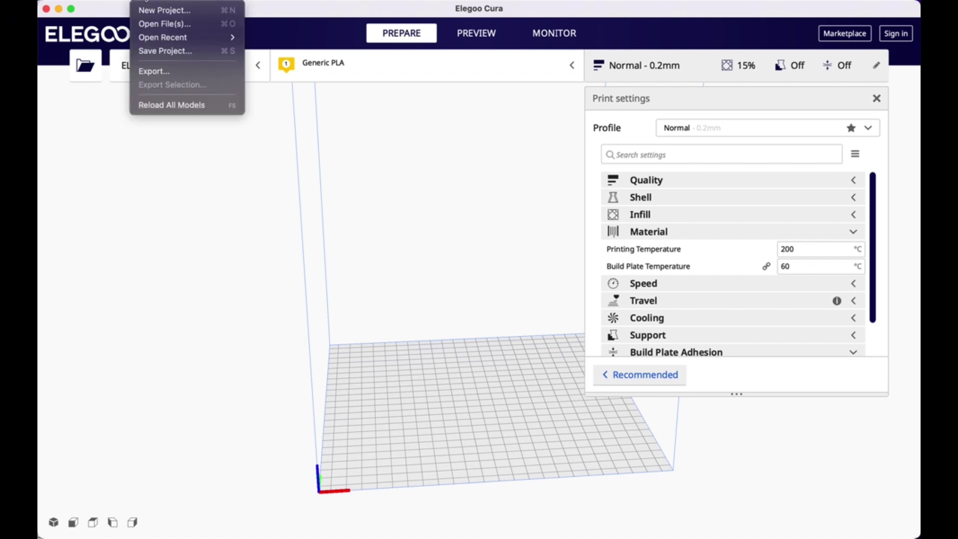
left_click(156, 29)
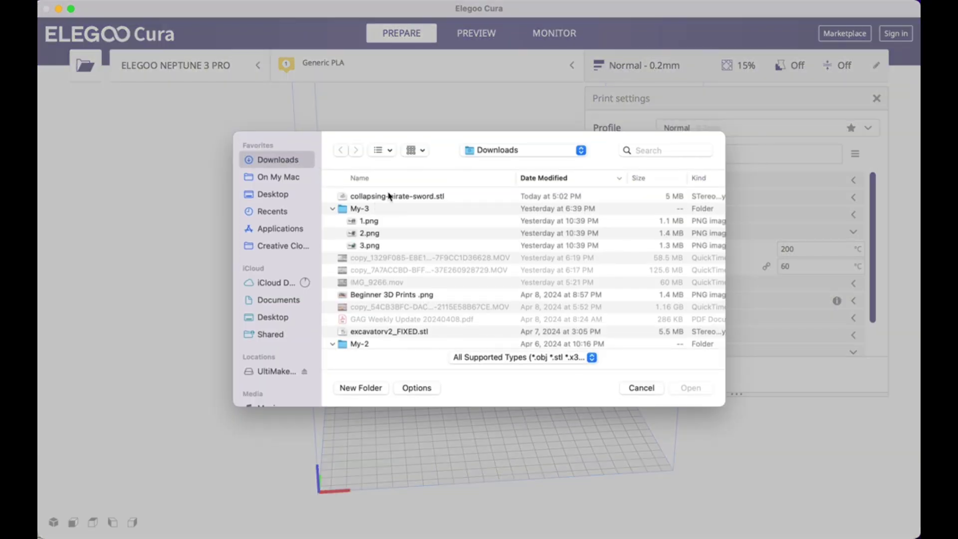
left_click(390, 196)
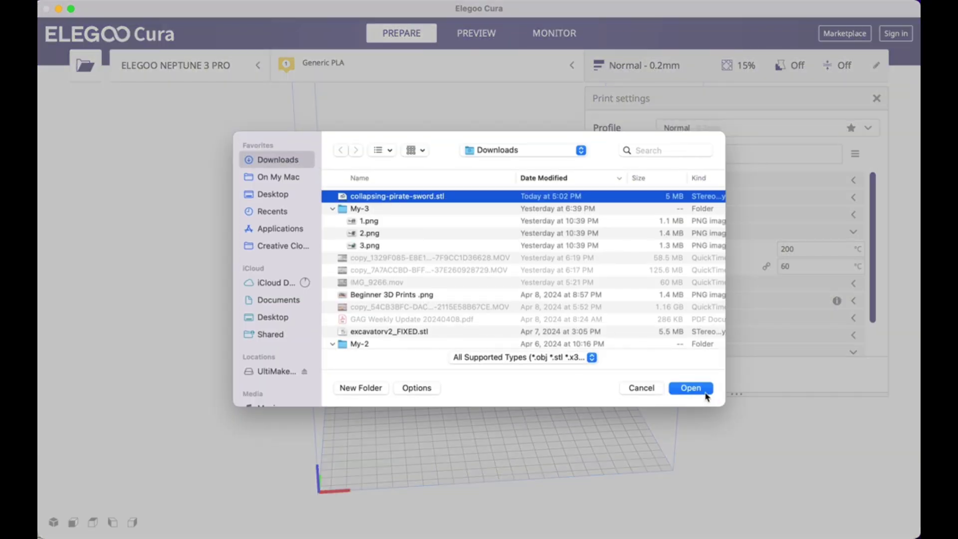
left_click(705, 393)
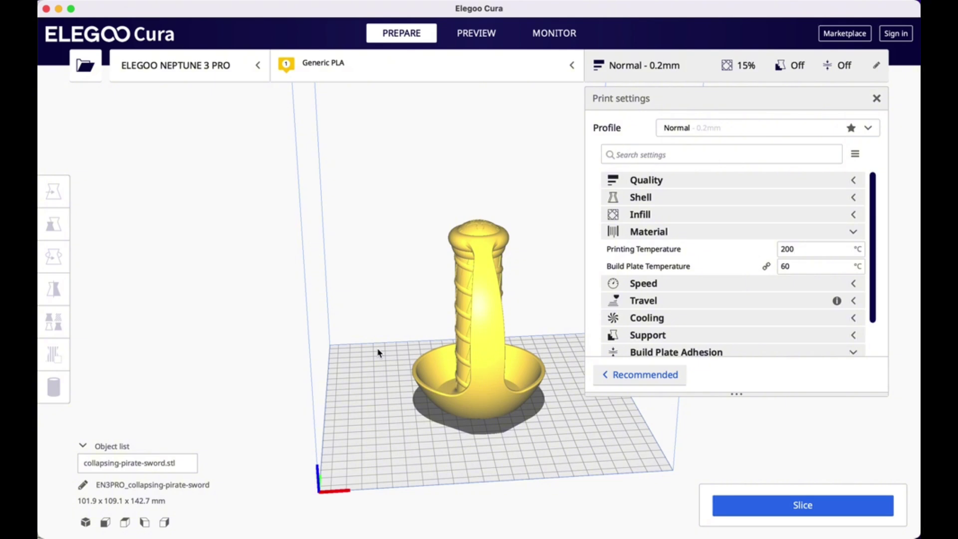
- Show the preset printer list with Neptune 3 Pro and Neptune 4
left_click(248, 68)
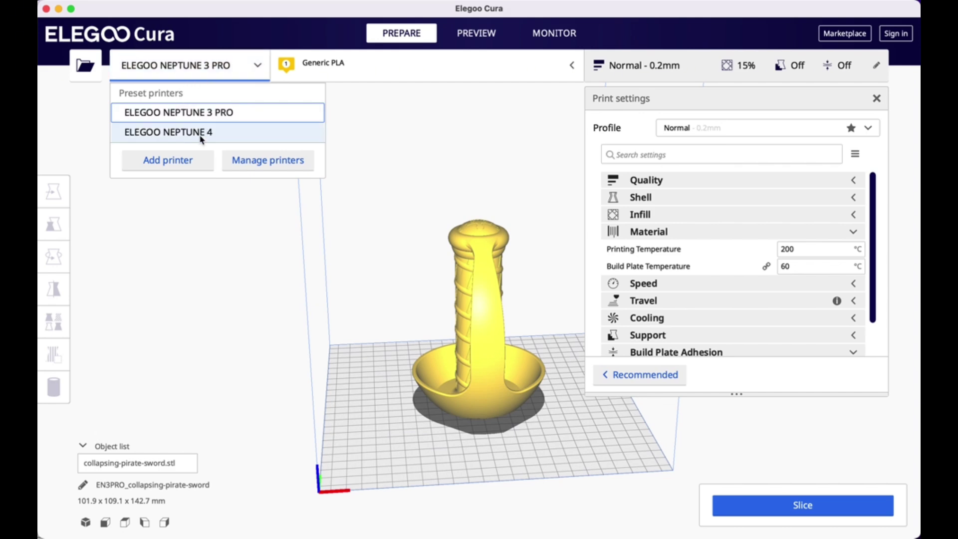
- Keep ELEGOO NEPTUNE 3 PRO with Generic PLA, then list the quality profiles
left_click(221, 117)
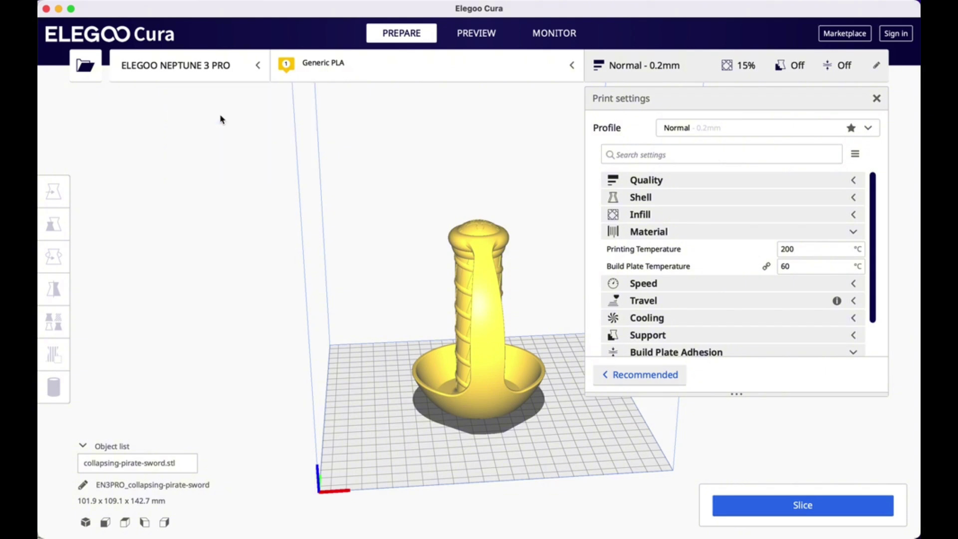
left_click(445, 69)
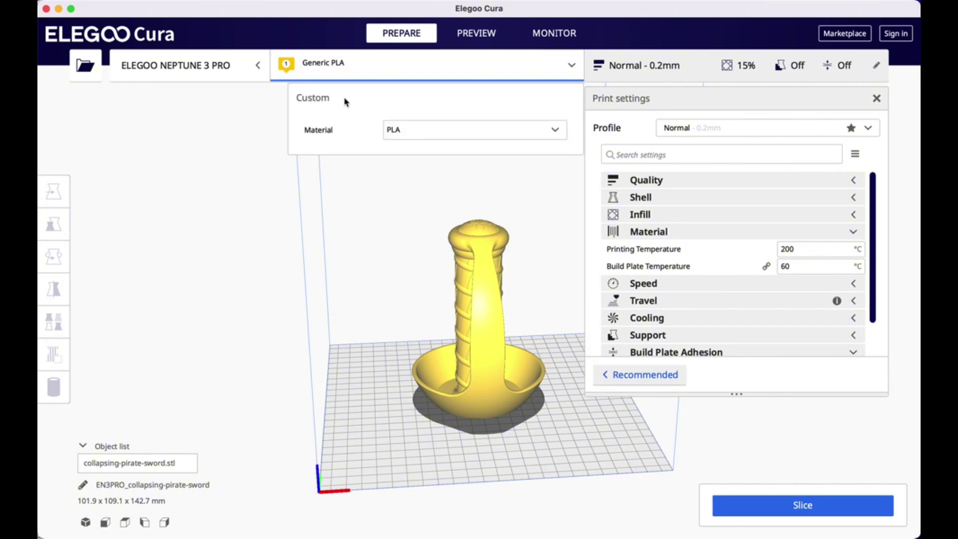
left_click(417, 129)
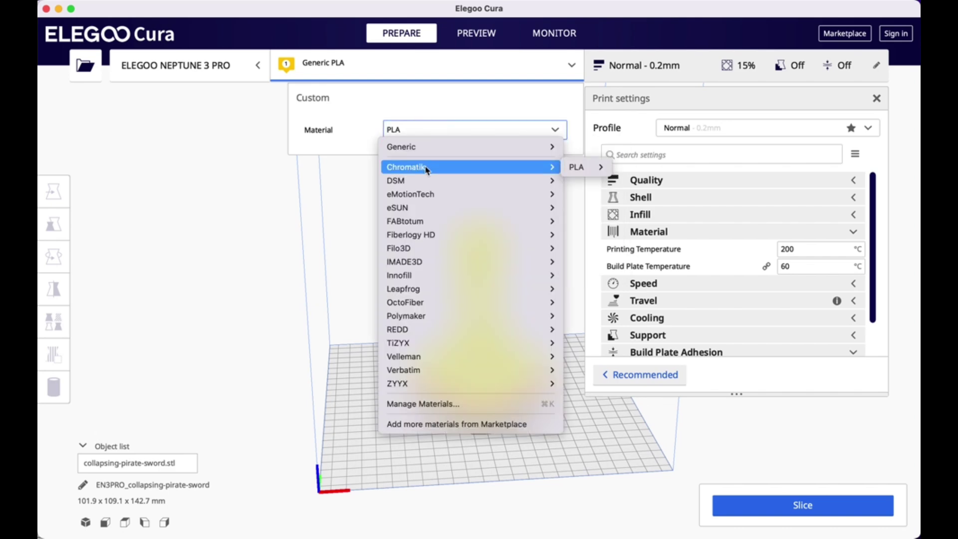
mouse_move(430, 146)
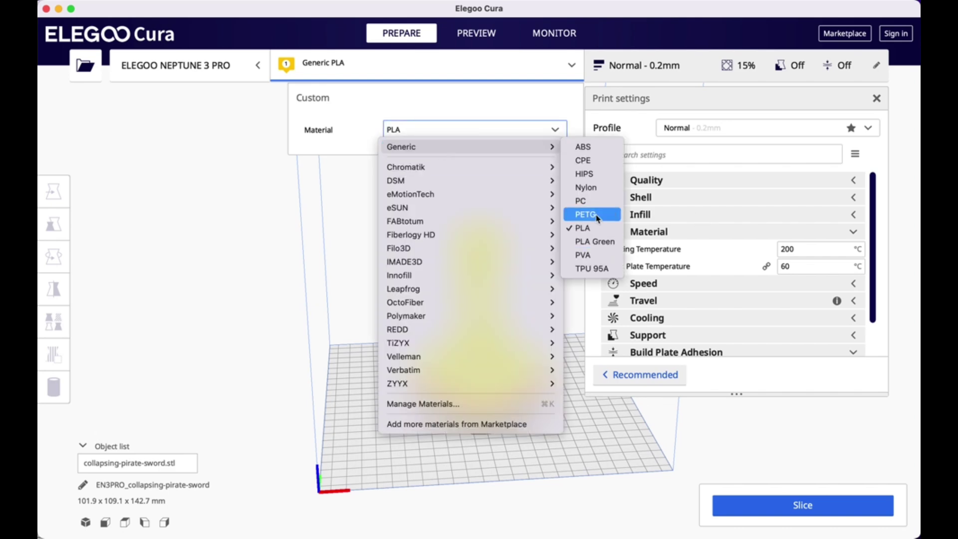
left_click(241, 224)
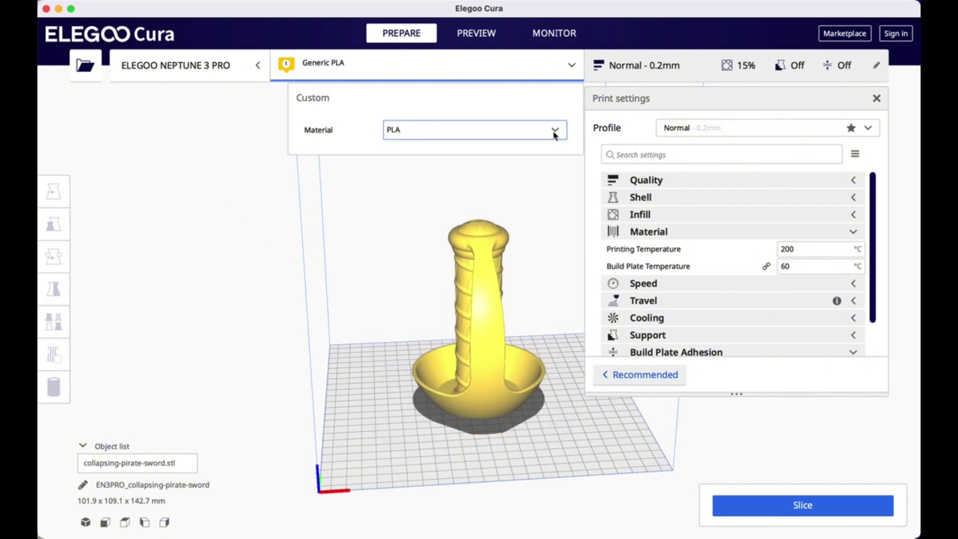
left_click(768, 132)
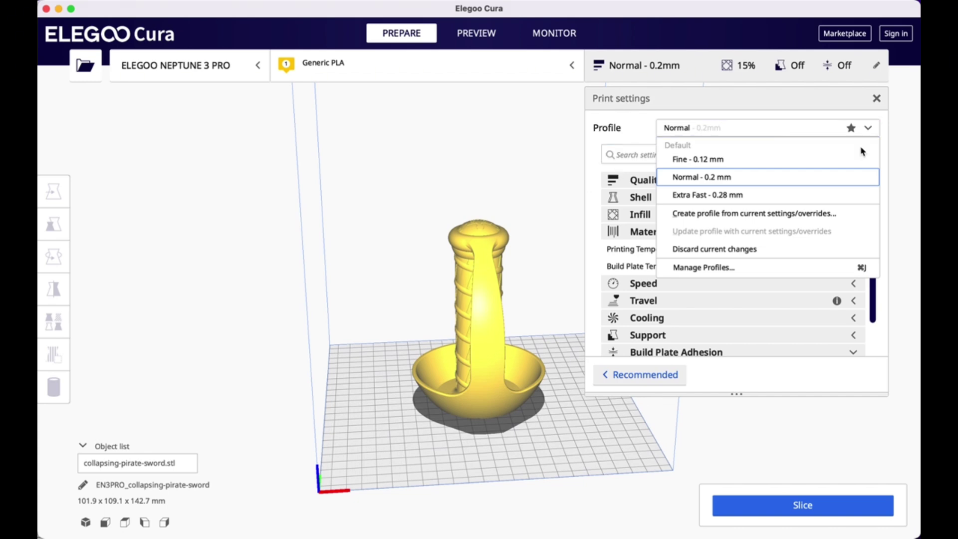
- Keep the Normal - 0.2mm profile and confirm Adhesion Type stays None
left_click(872, 131)
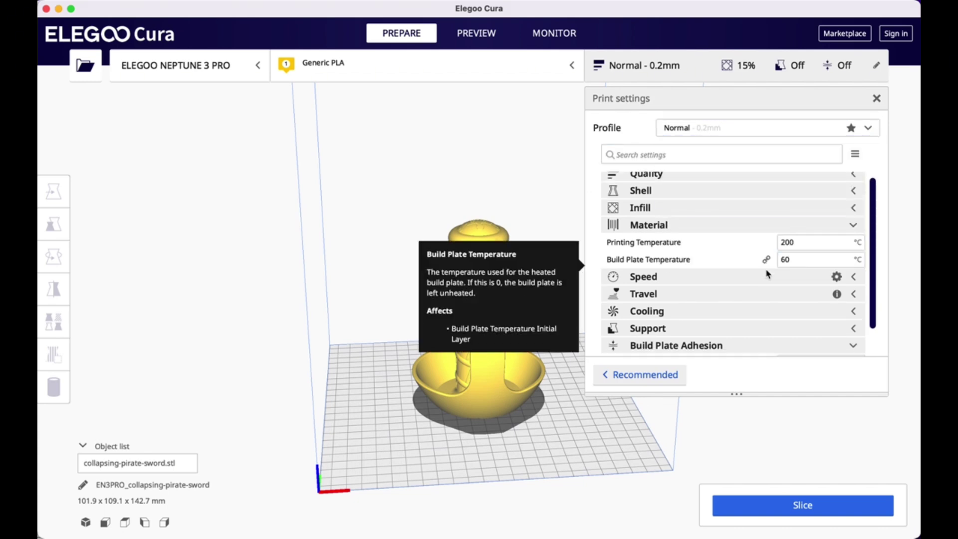
scroll(768, 271, "down", 3)
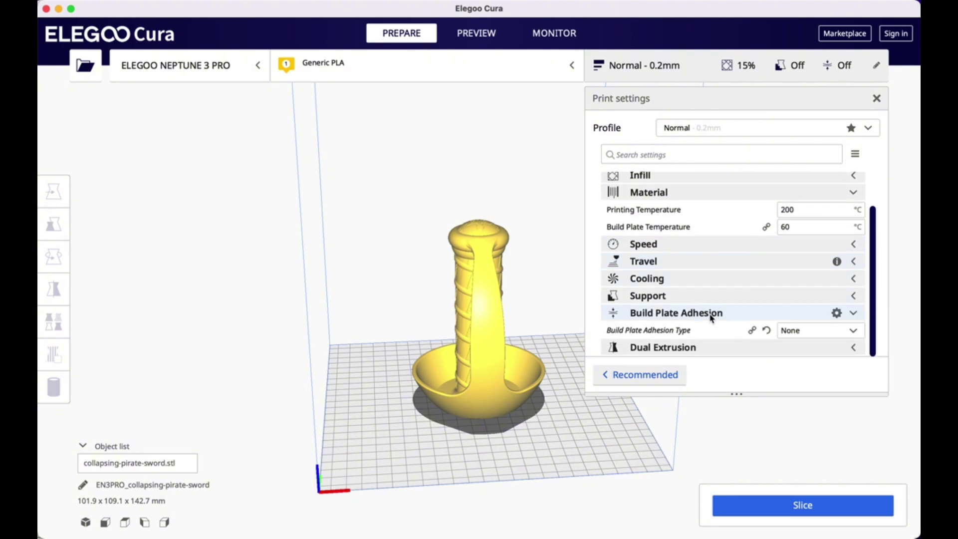
left_click(857, 335)
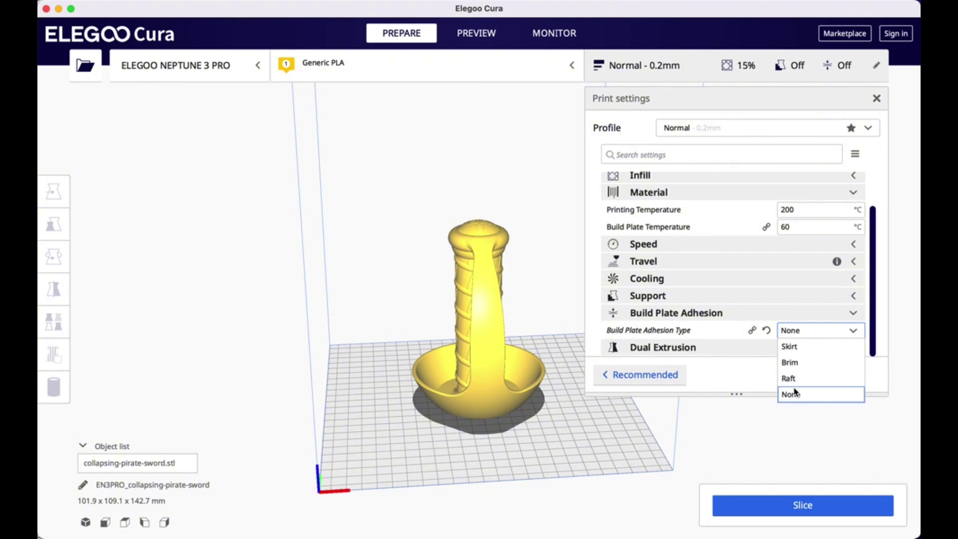
left_click(753, 373)
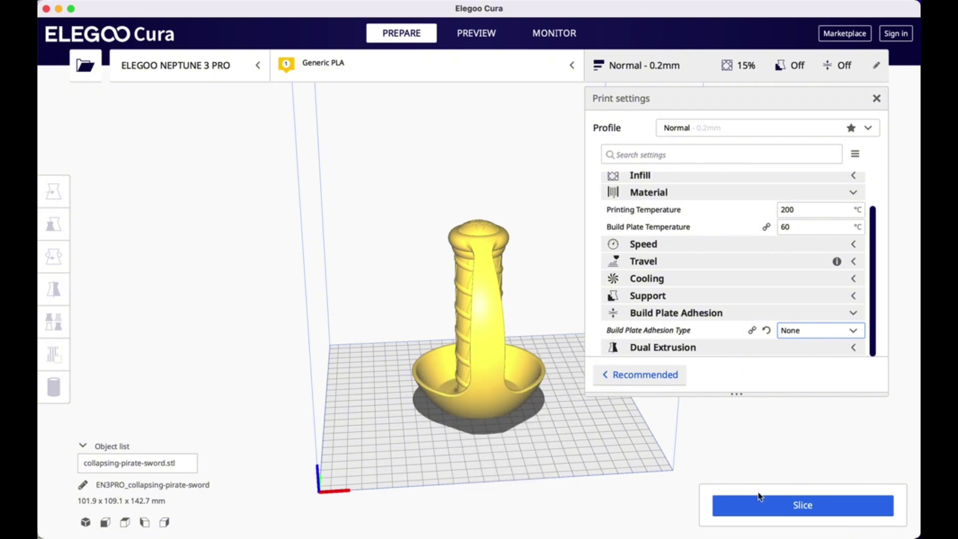
- Deselect the adhesion setting and slice the pirate sword model
left_click(763, 460)
left_click(759, 511)
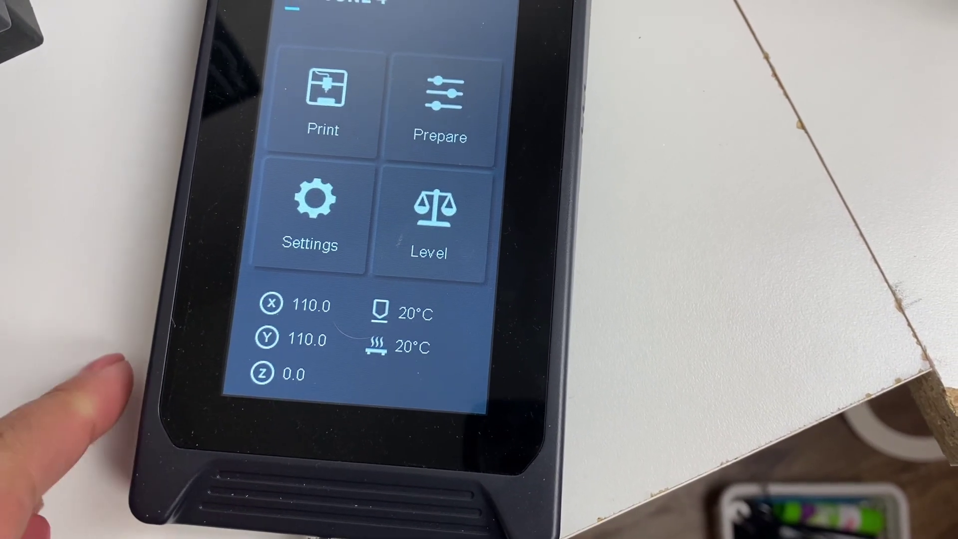
- On the touchscreen, page through the print files and select EN4_collapsing-pirate-sword.gcode
left_click(322, 112)
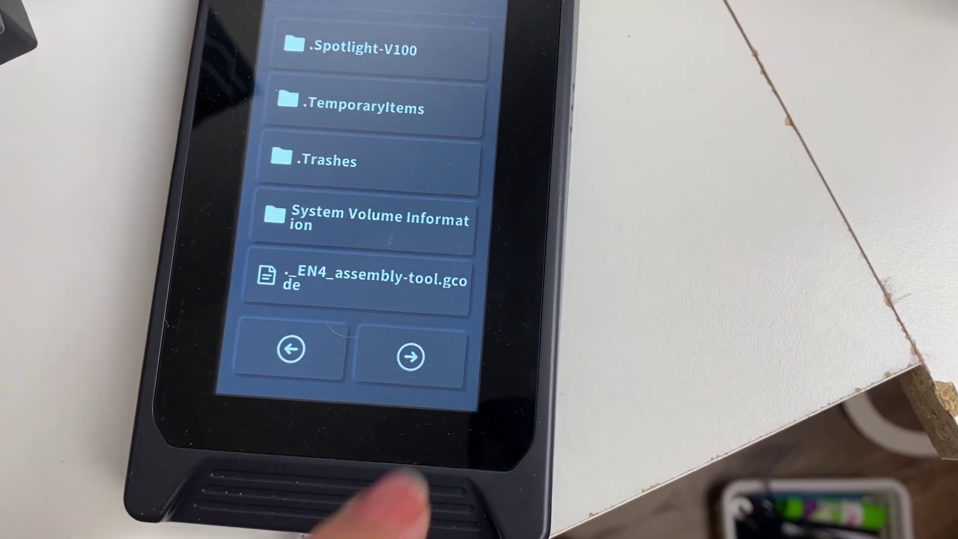
left_click(412, 360)
left_click(412, 359)
left_click(405, 349)
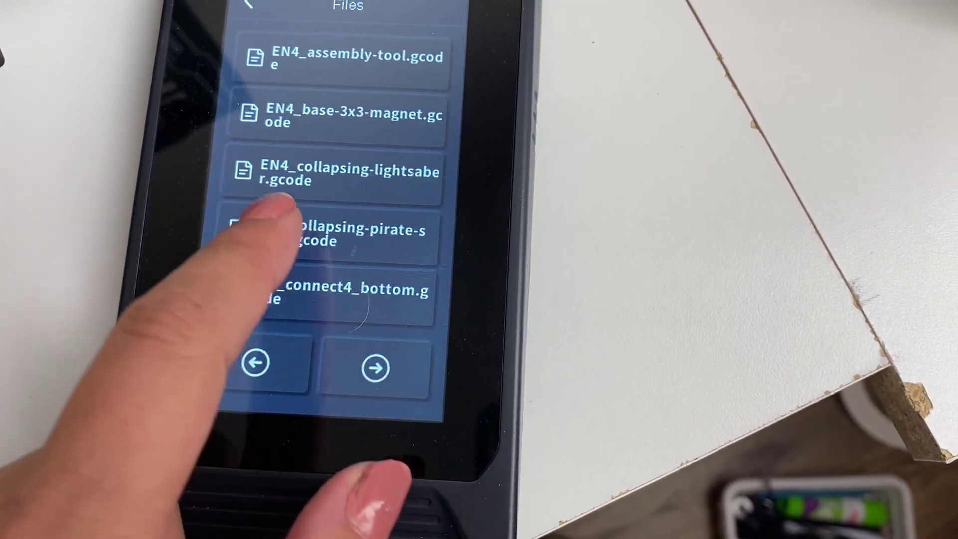
left_click(244, 222)
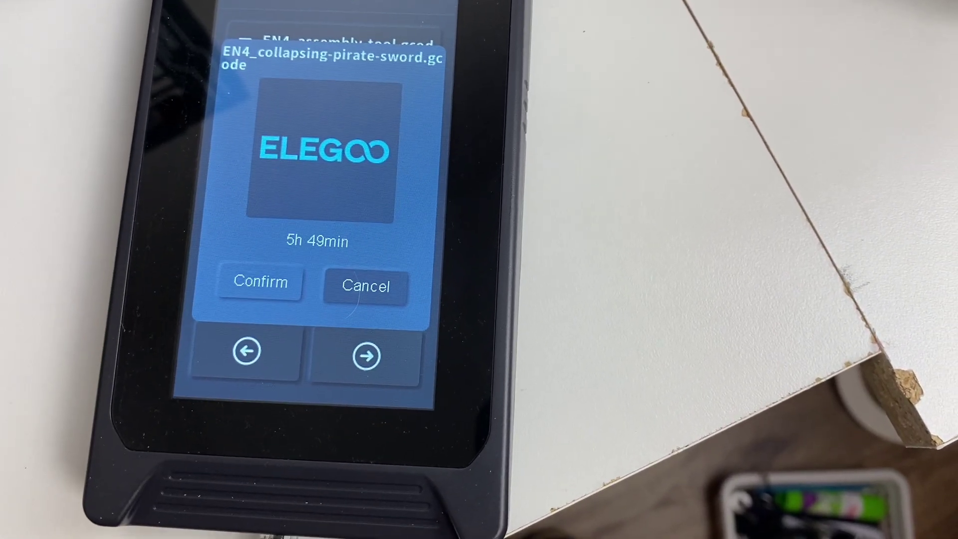